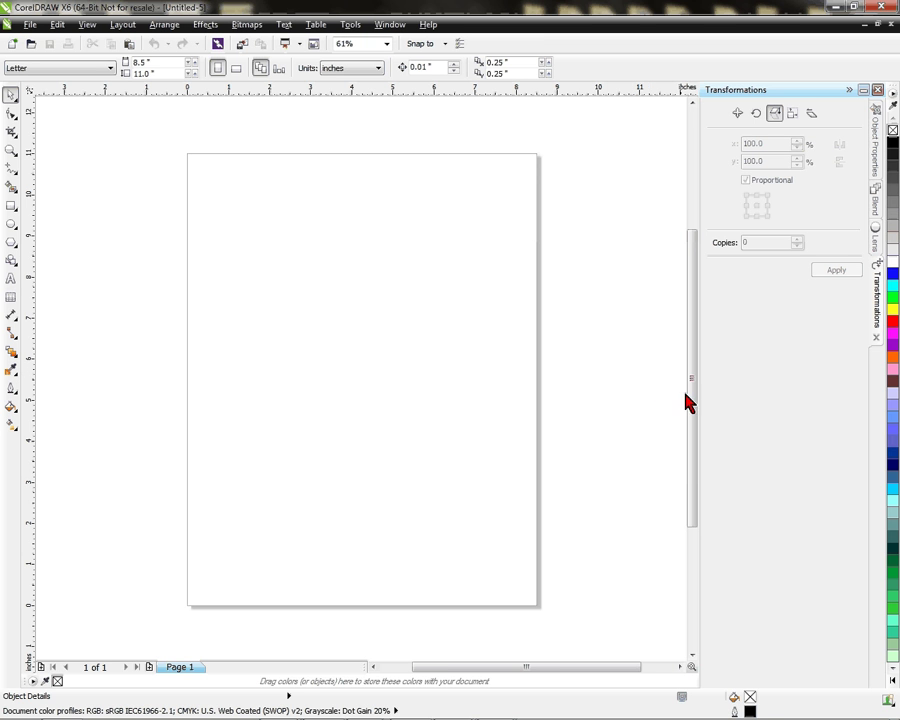
- Browse the property bar's preset paper size list and close it without changing the size
mouse_move(237, 710)
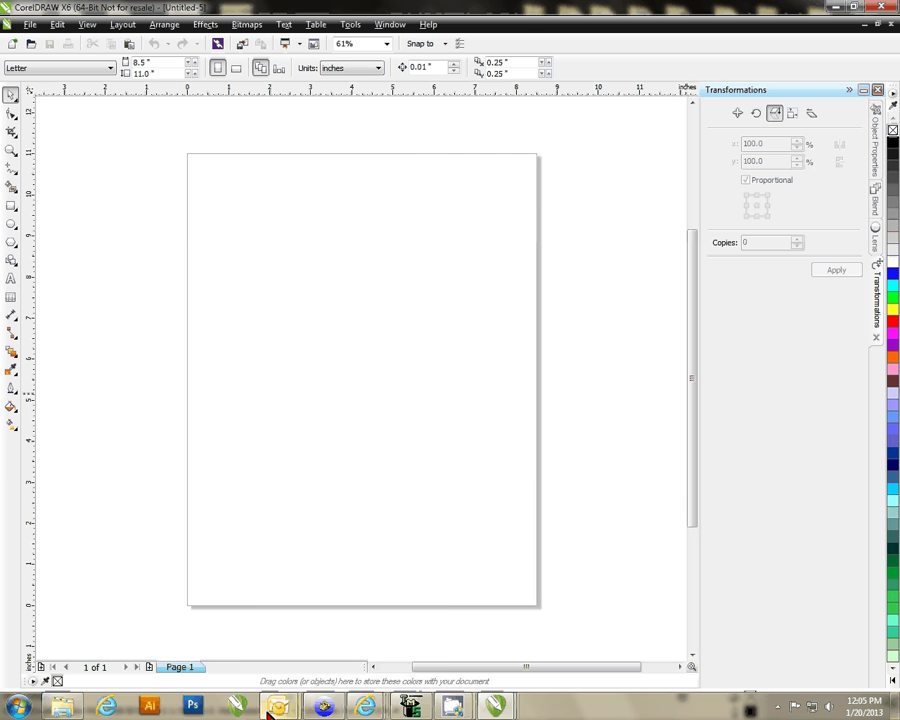
mouse_move(268, 711)
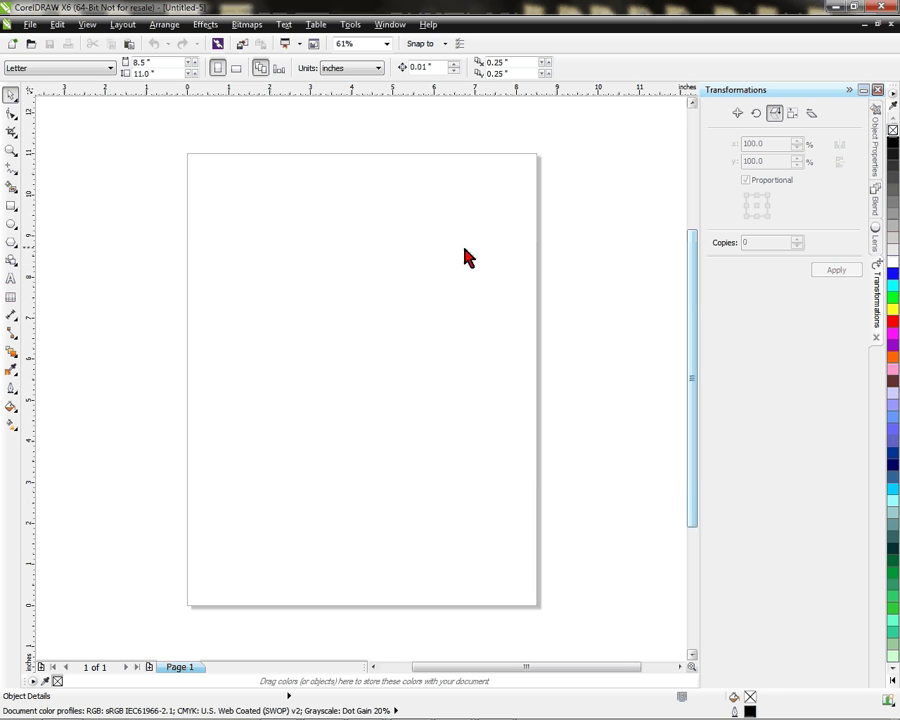
left_click(111, 68)
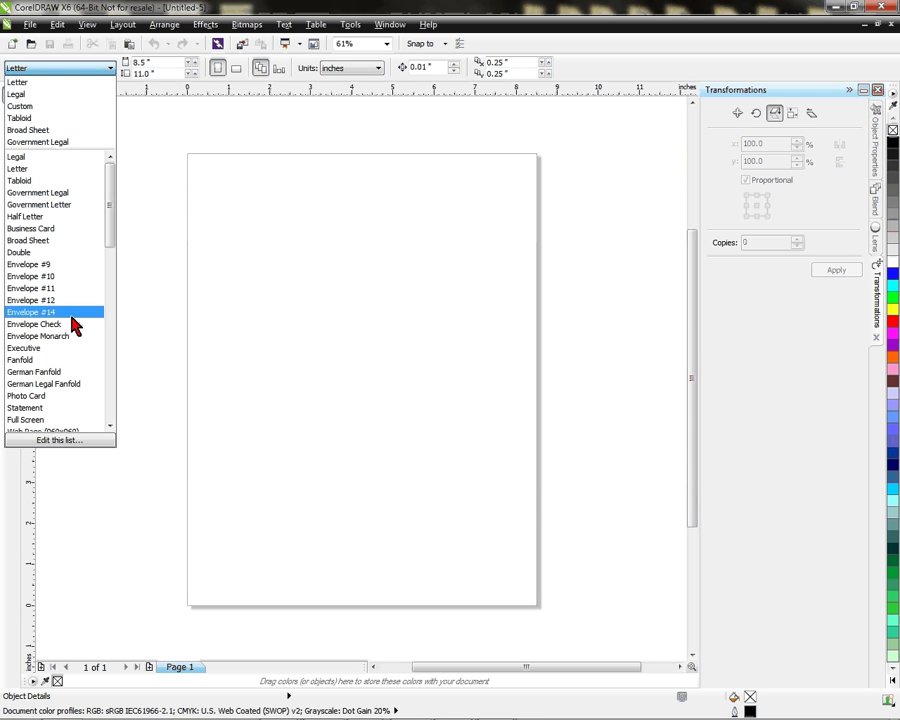
mouse_move(115, 193)
left_mouse_down()
mouse_move(101, 376)
mouse_move(112, 405)
mouse_move(106, 267)
mouse_move(129, 175)
mouse_move(112, 205)
mouse_move(112, 195)
left_mouse_up()
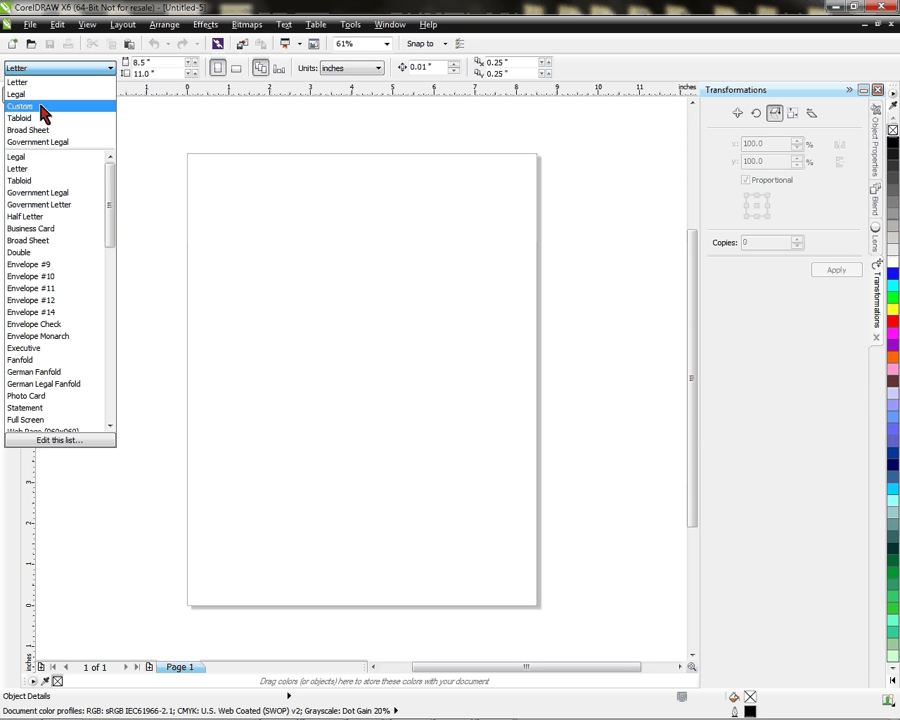
left_click(91, 70)
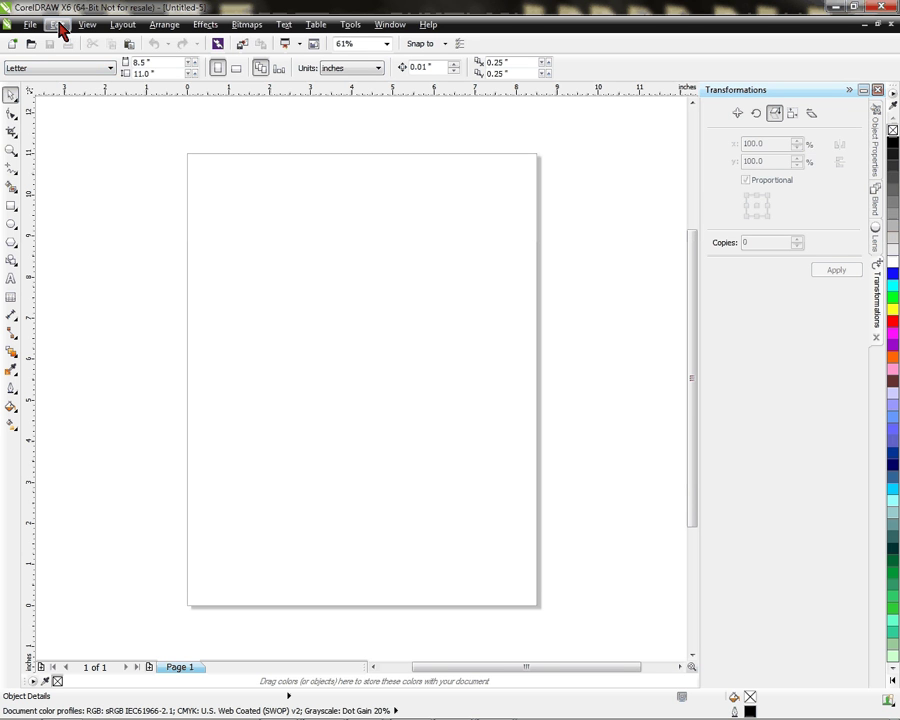
- In Layout > Page Setup, set the page size to A4 in inches (8.26772 × 11.69291)
left_click(122, 26)
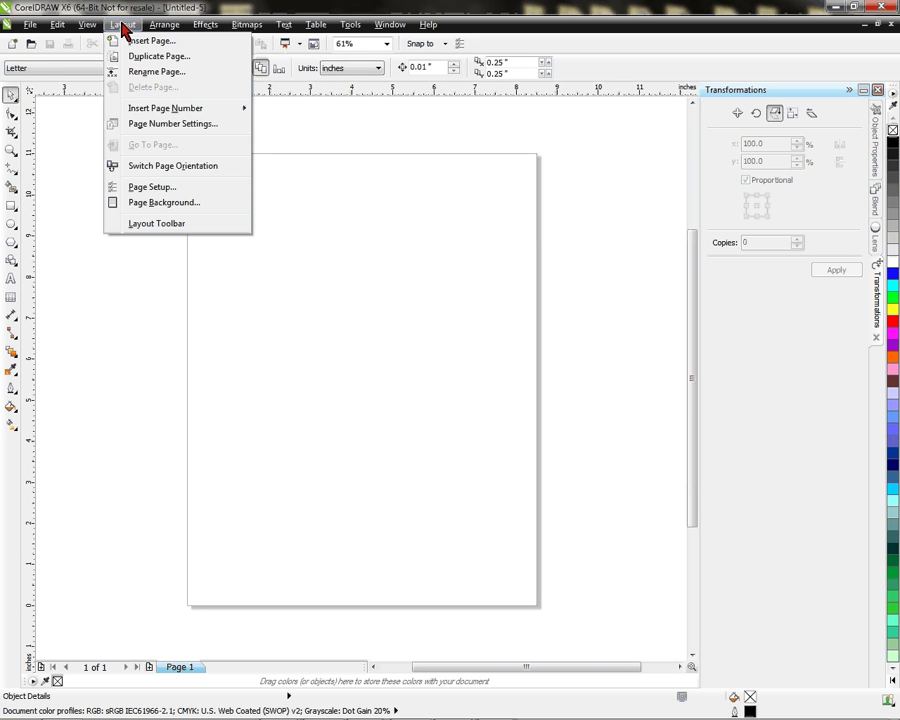
left_click(150, 190)
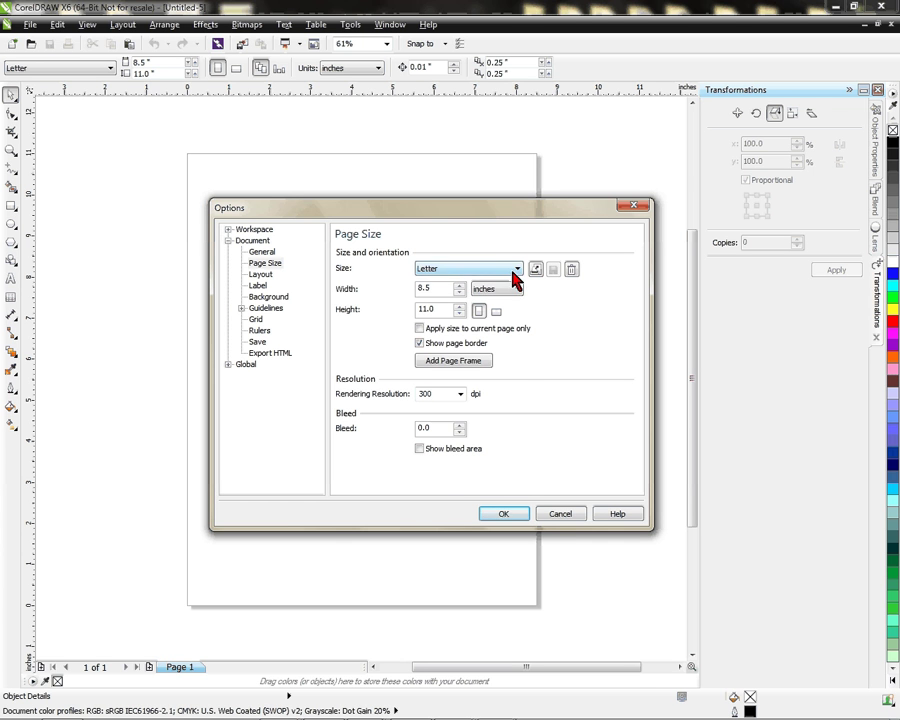
left_click(515, 269)
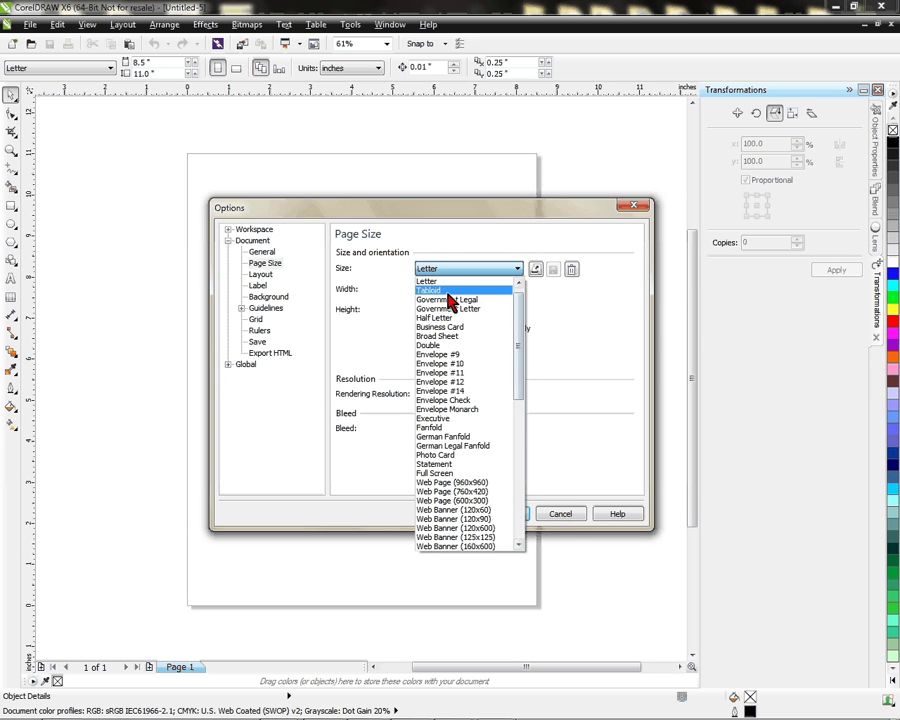
left_click_drag(520, 372, 522, 458)
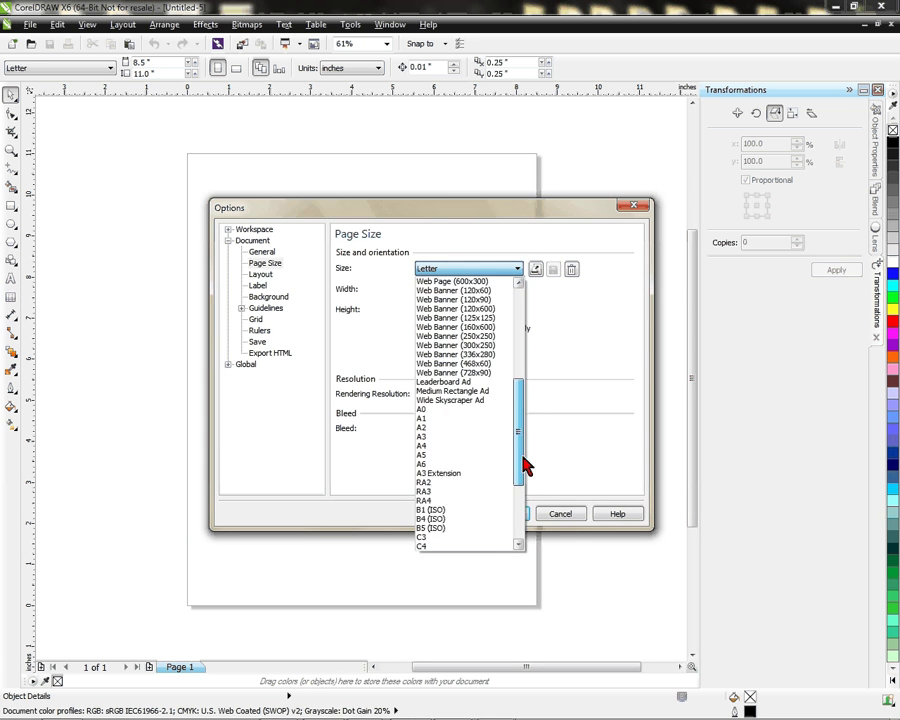
left_click(436, 447)
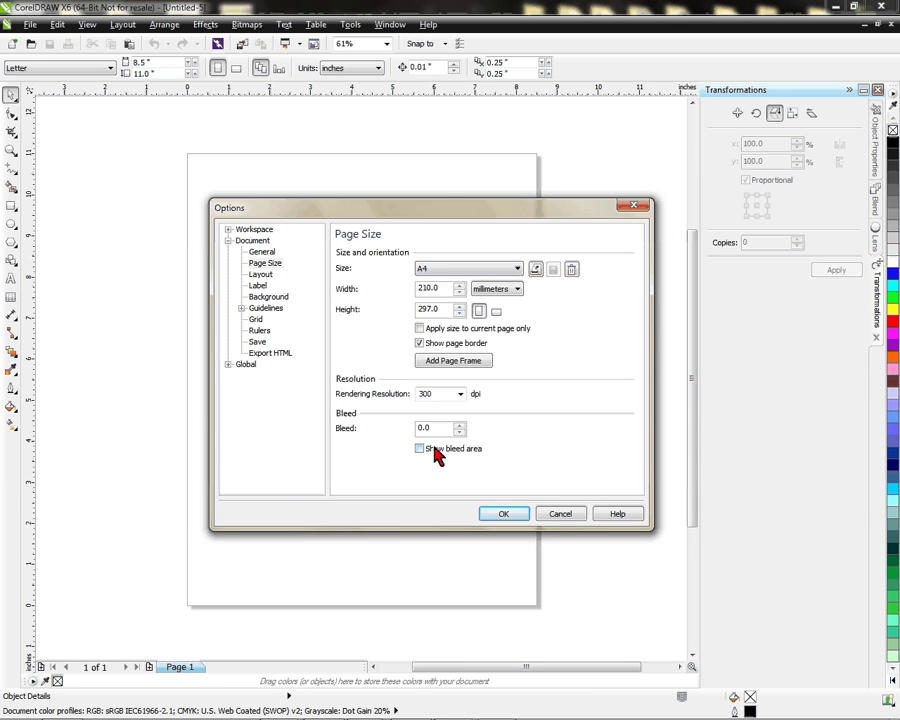
left_click(503, 290)
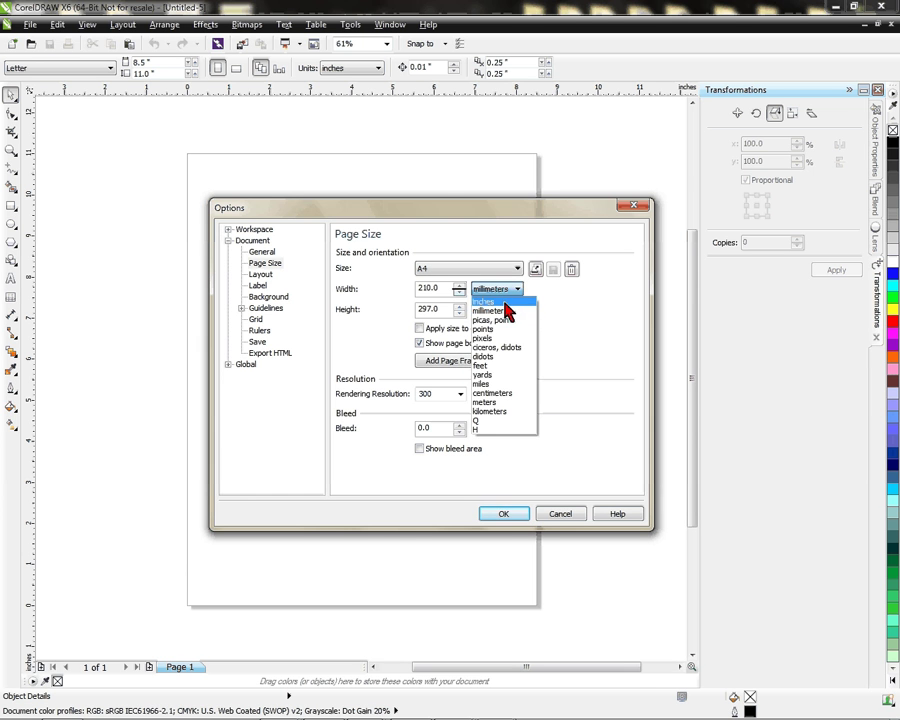
left_click(506, 302)
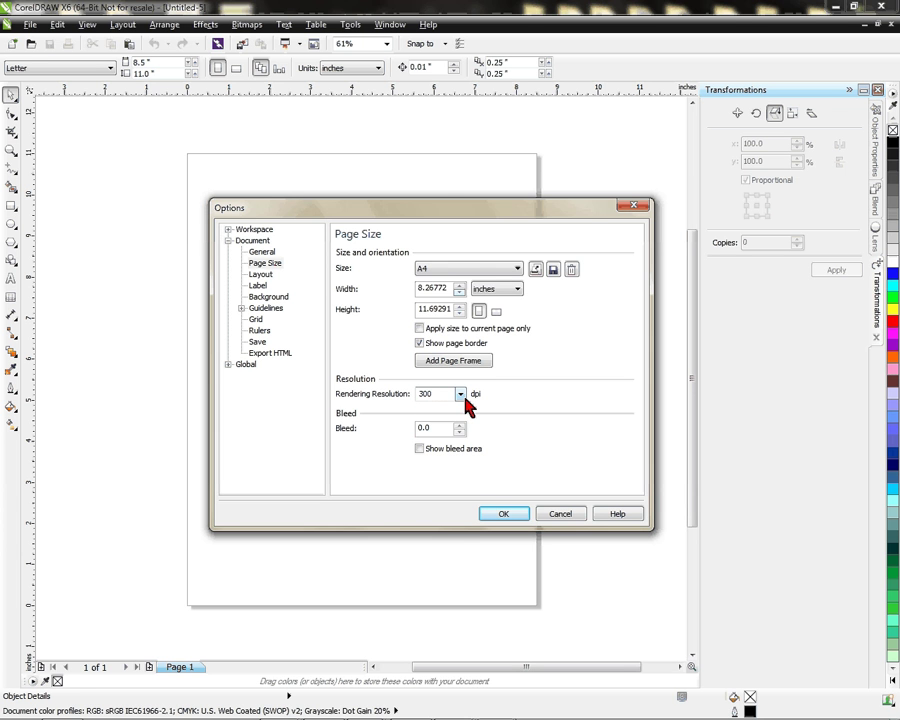
left_click(262, 275)
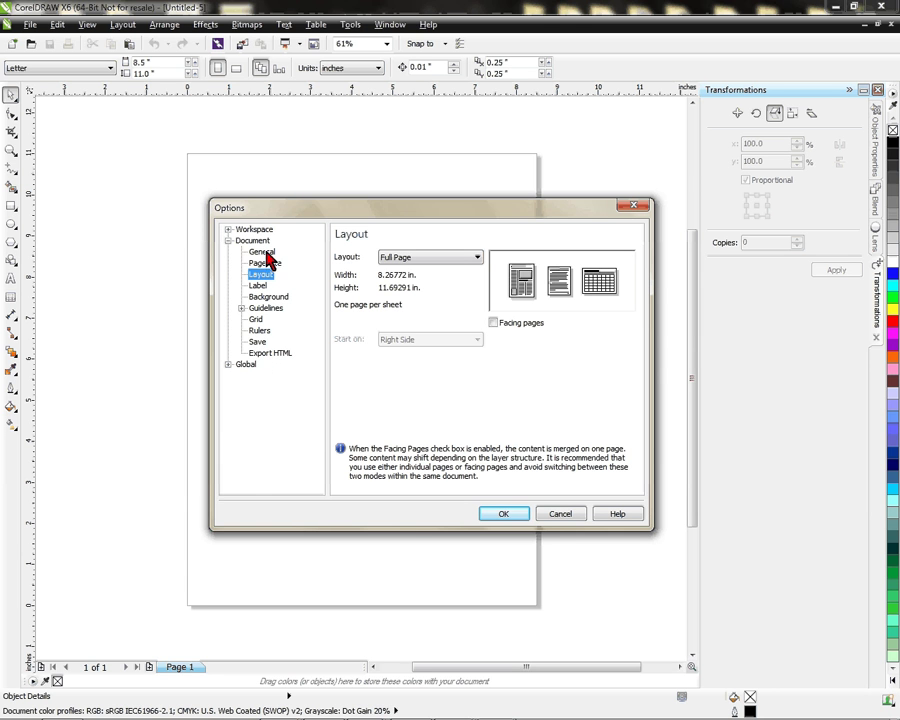
left_click(228, 230)
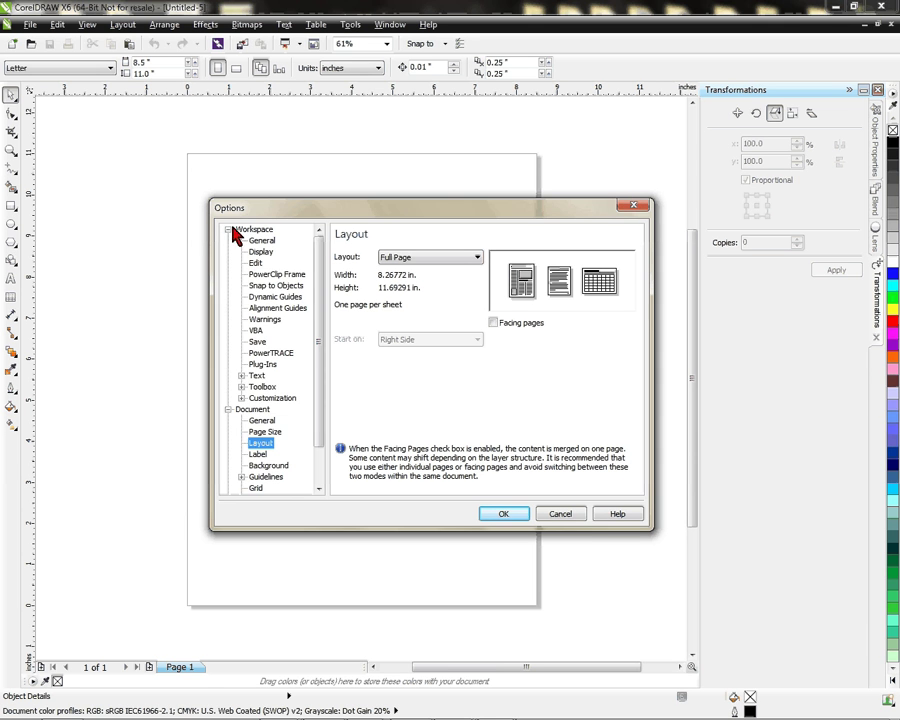
left_click(228, 229)
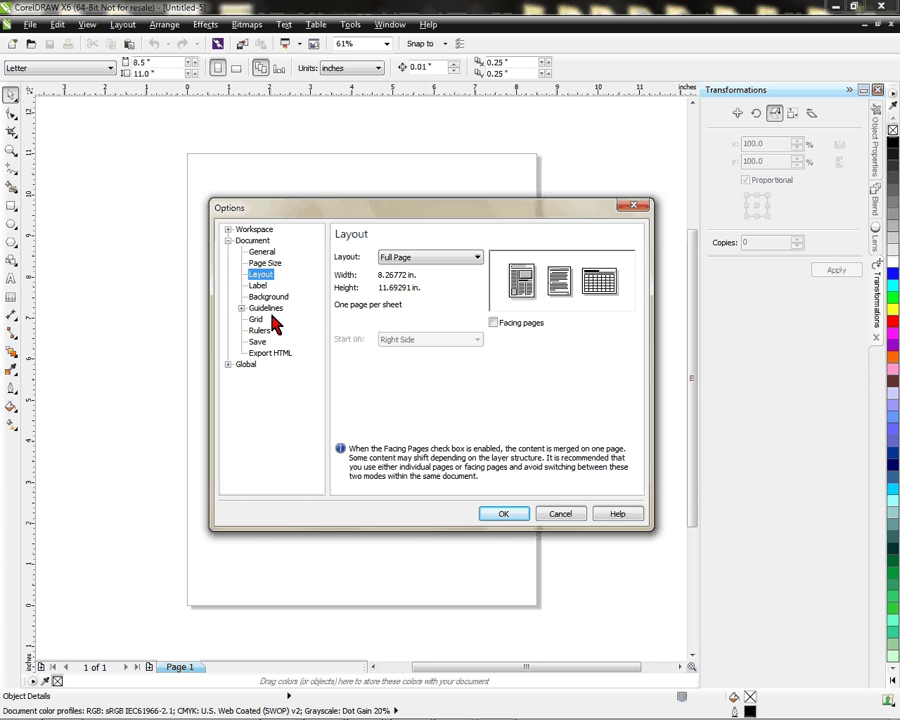
left_click(267, 264)
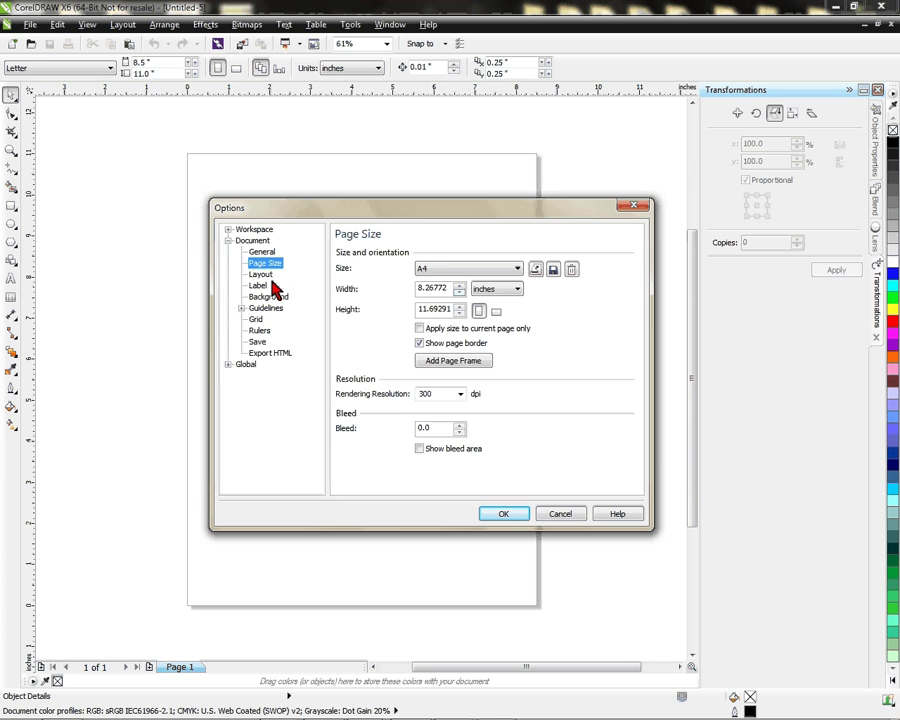
left_click(262, 274)
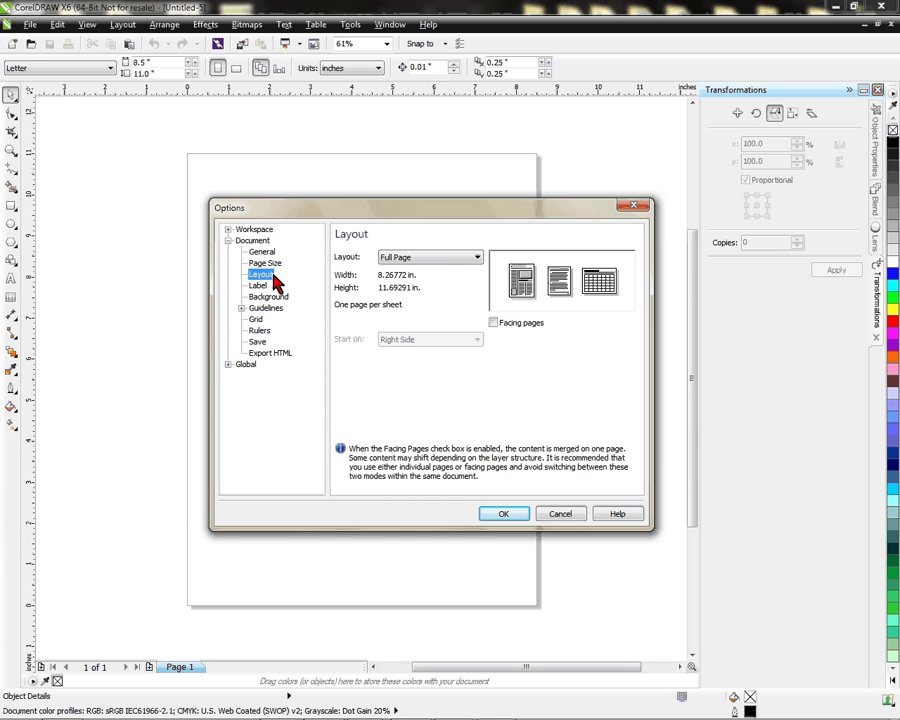
left_click(437, 258)
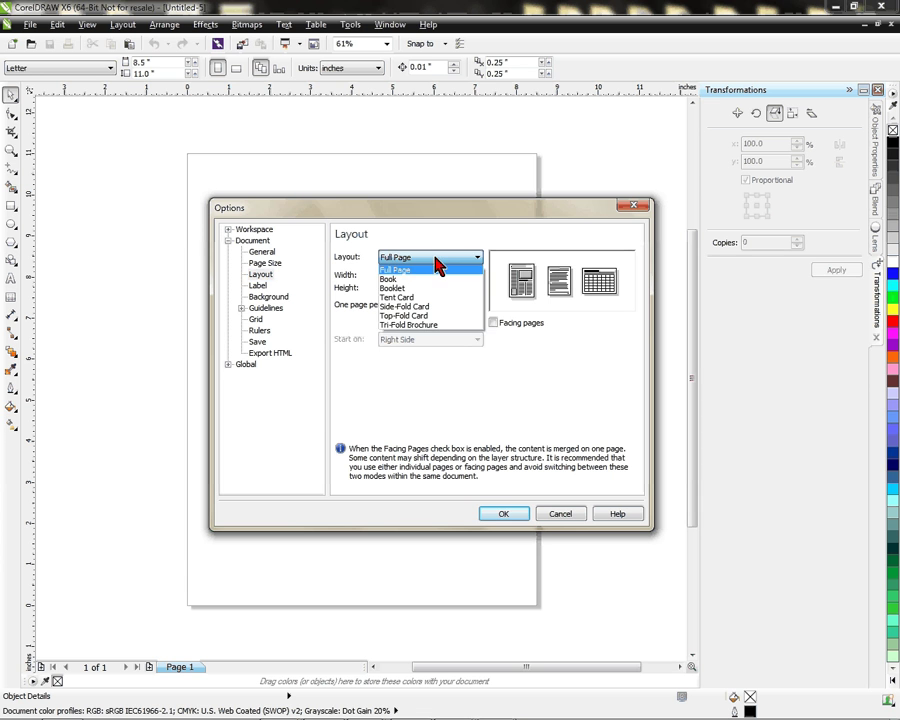
left_click(437, 262)
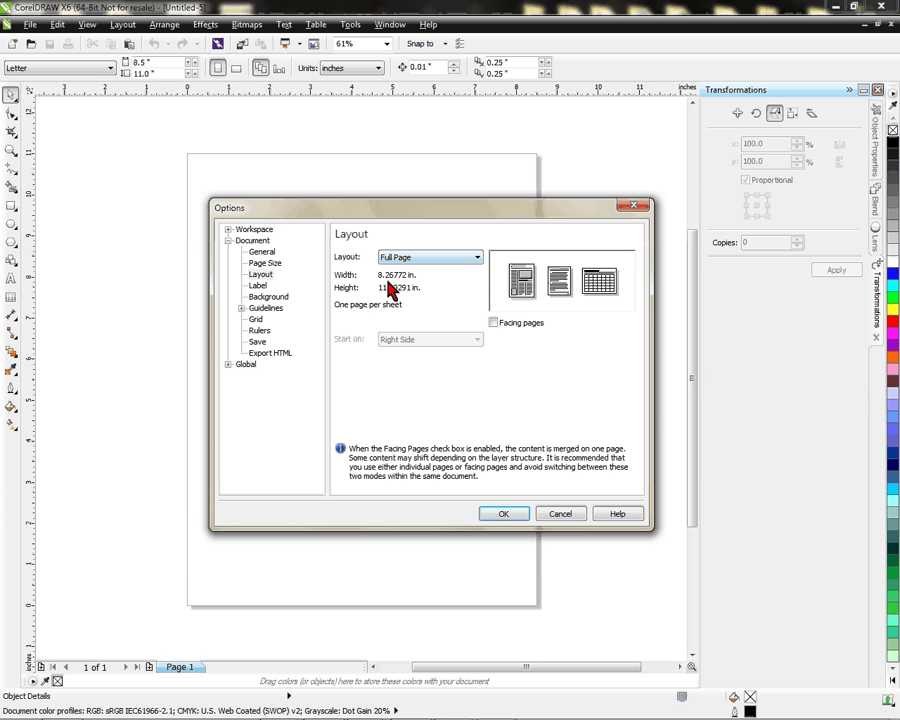
left_click(282, 264)
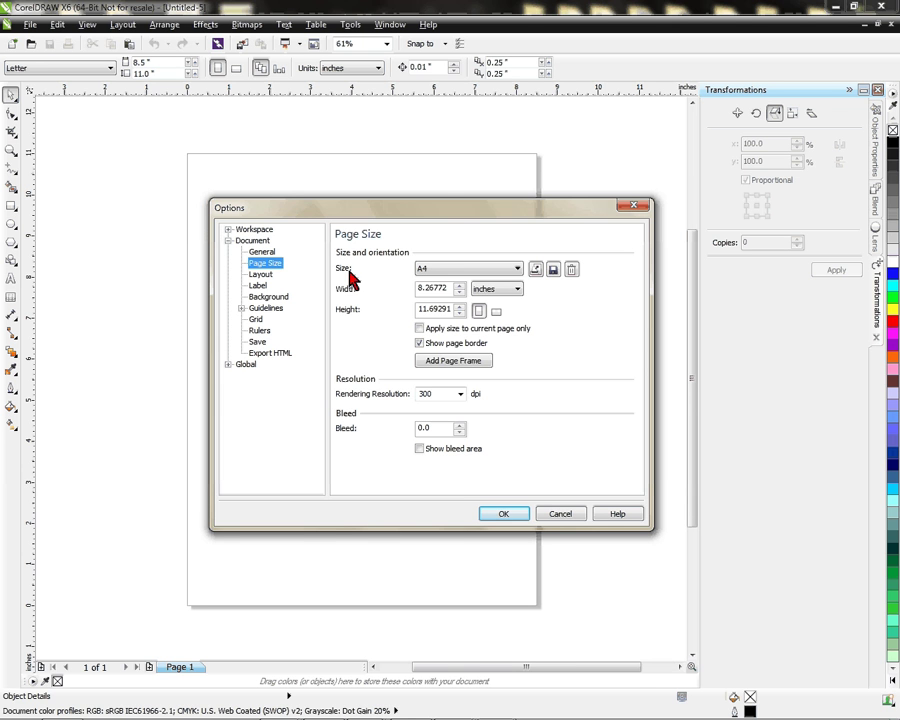
- Start a new custom page type from the A4 inch size and name it 'A4 Conde Client'
left_click(554, 271)
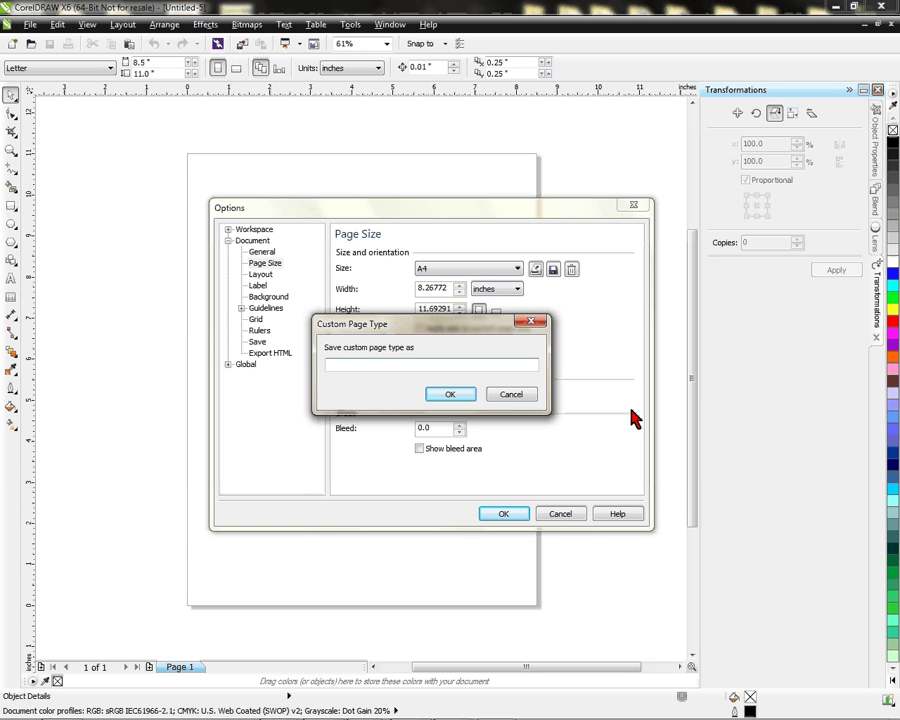
type("A")
type("$")
key("BackSpace")
type("4")
type("Conde Cliebnt")
key("BackSpace")
key("BackSpace")
key("BackSpace")
type("nt")
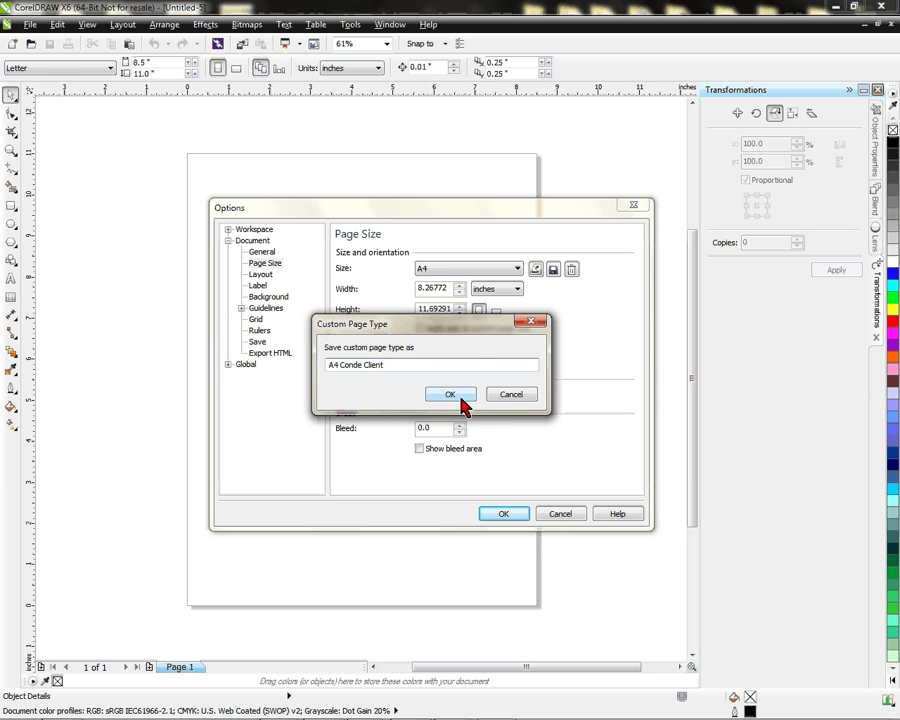
- Confirm 'A4 Conde Client', select it in the Size list, and apply it at 8.268 × 11.693 inches
left_click(465, 398)
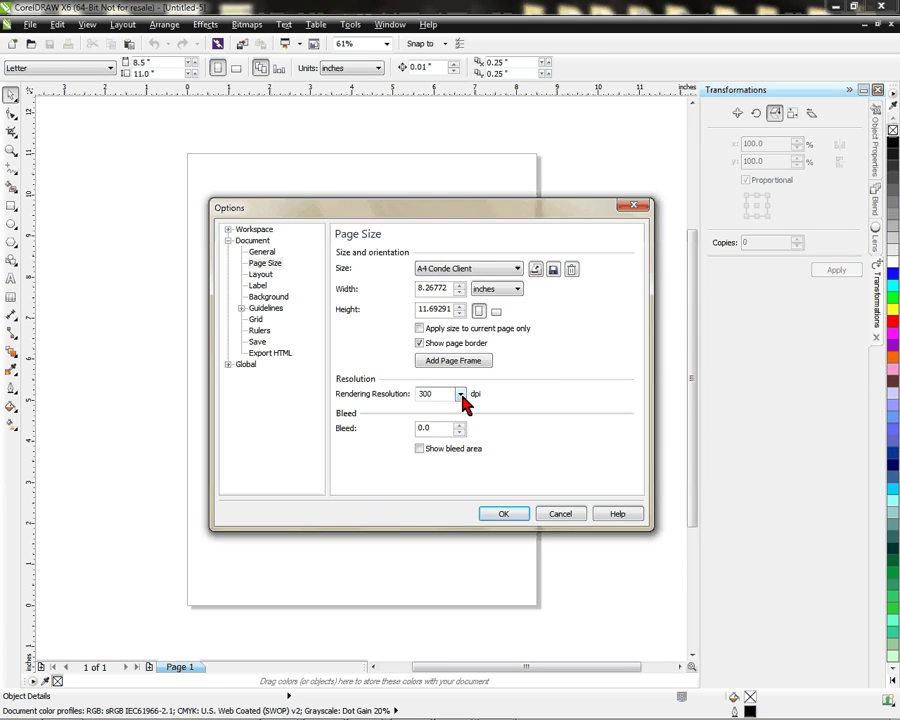
left_click(500, 271)
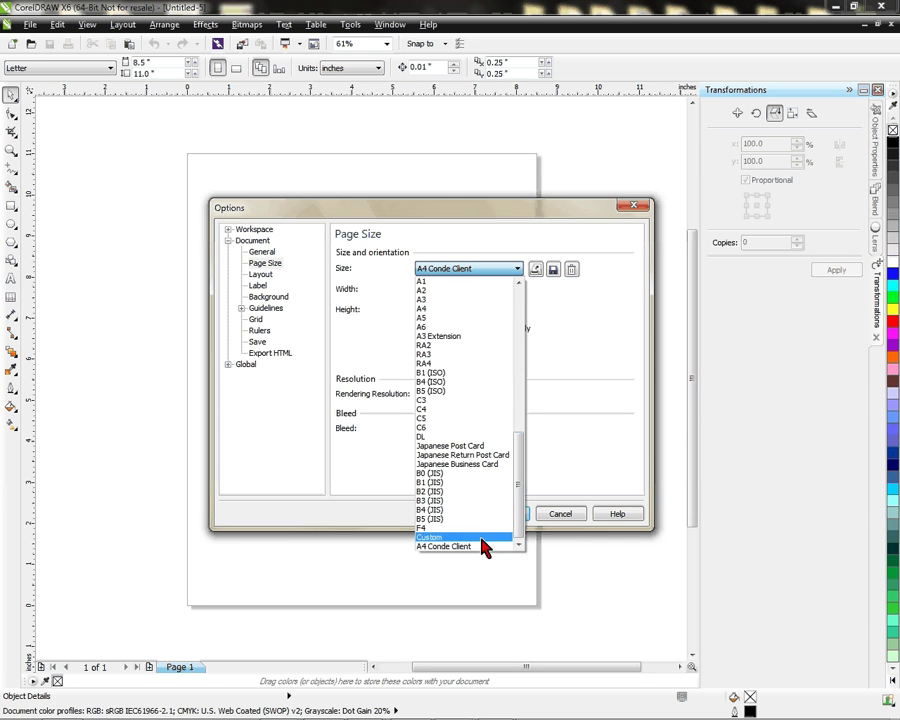
left_click(484, 549)
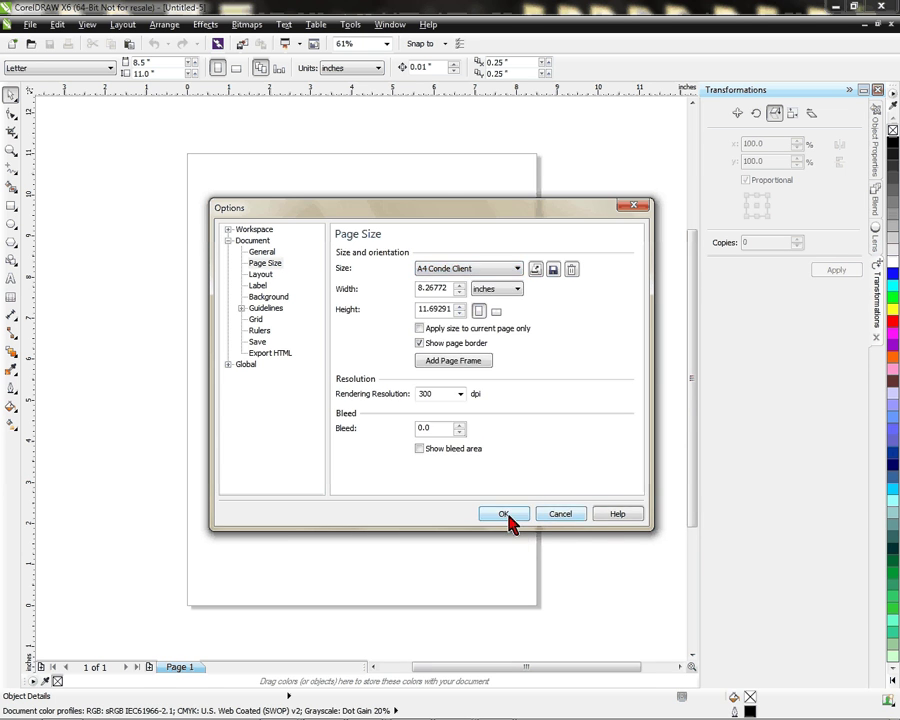
left_click(505, 515)
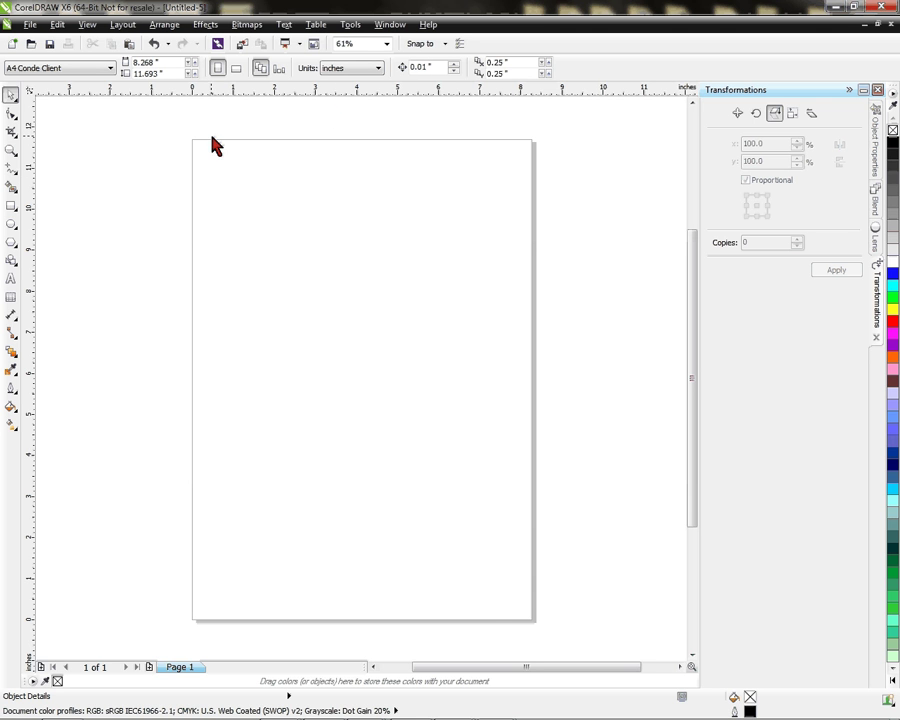